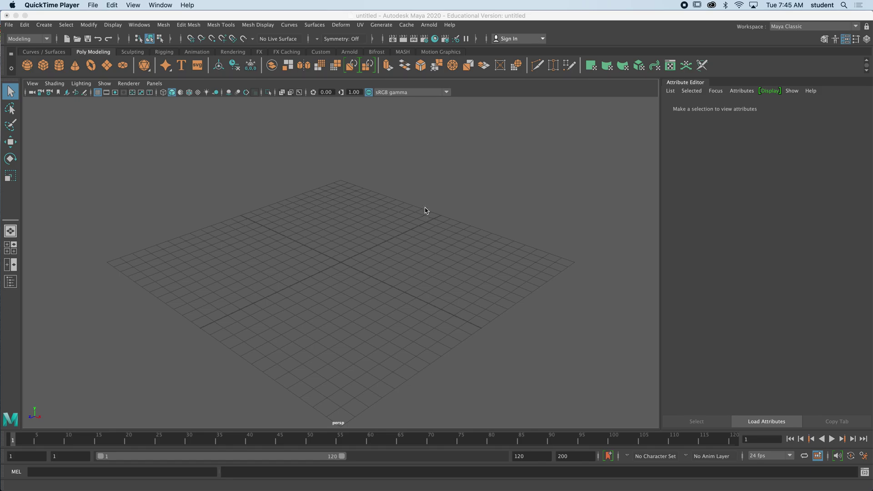
- Orbit over the empty grid, zoom out and back in, then pan the grid back to the viewport centre
alt+drag(334, 241, 347, 217)
scroll(374, 255, down, 10)
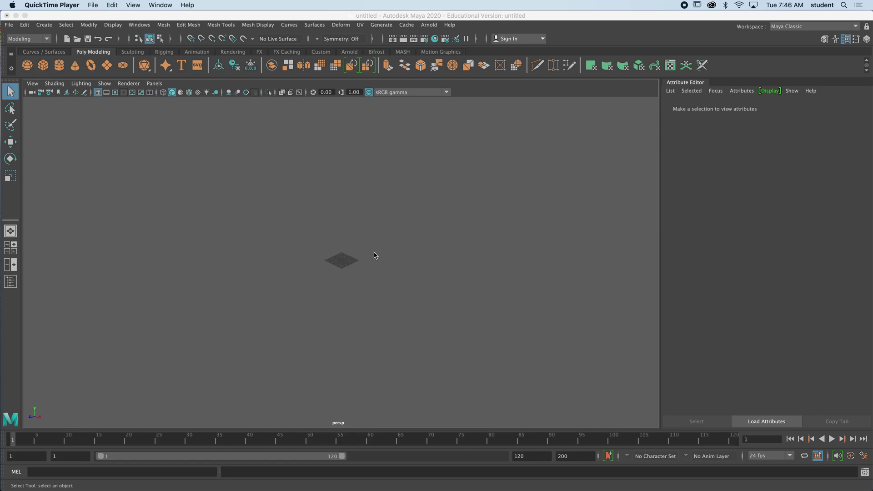
scroll(374, 255, up, 10)
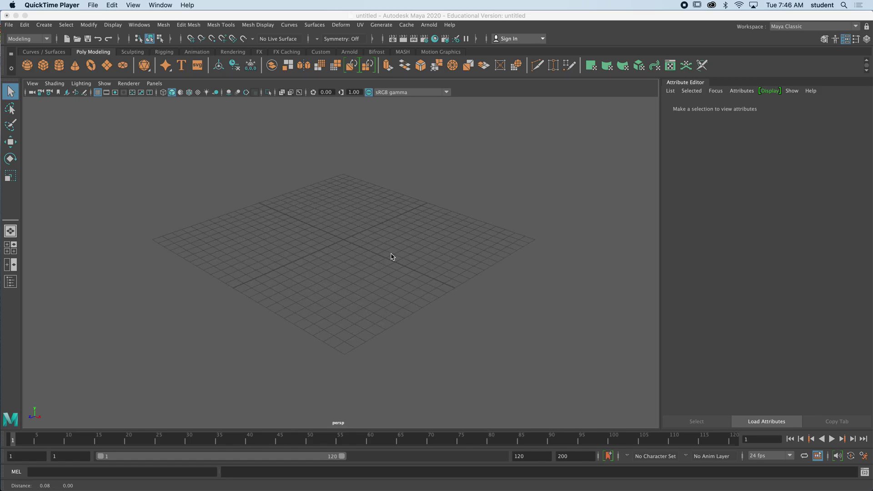
alt+middle_drag(390, 255, 113, 254)
alt+middle_drag(296, 233, 520, 242)
- Place a default polygon cube, pCube1, at the grid centre using the Poly Modeling shelf
click(83, 53)
click(94, 52)
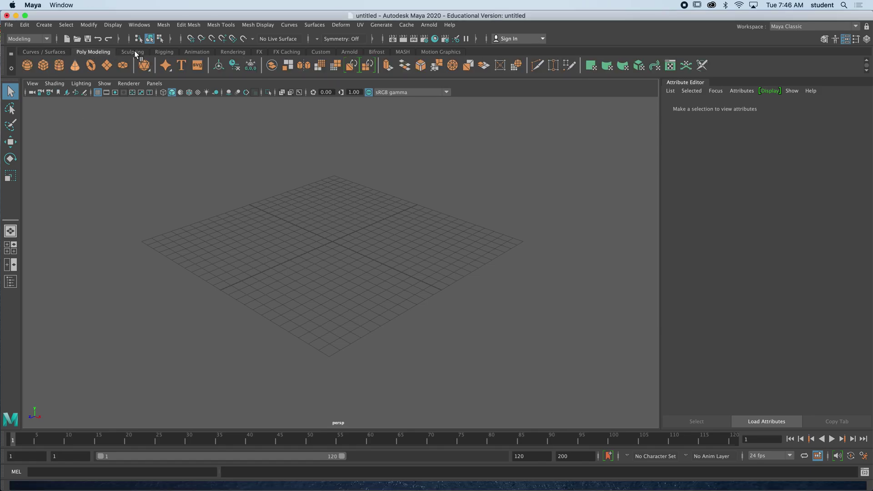
scroll(96, 51, down, 1)
scroll(96, 51, up, 1)
click(44, 67)
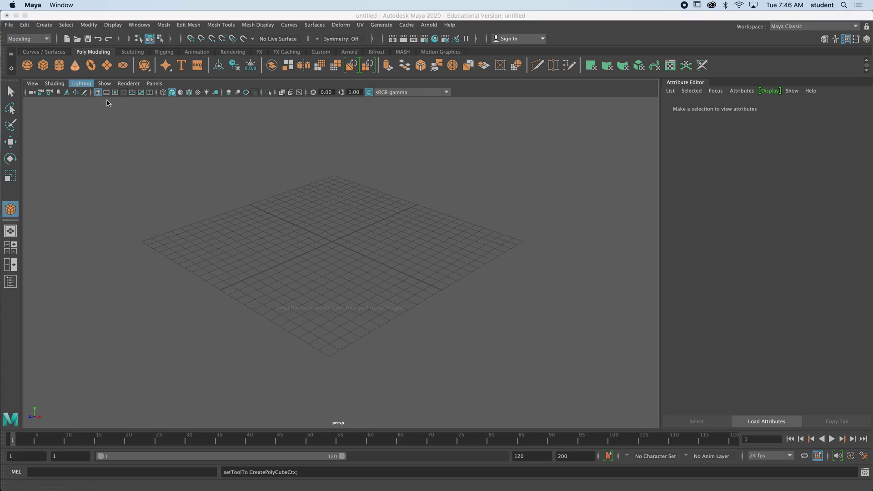
click(336, 247)
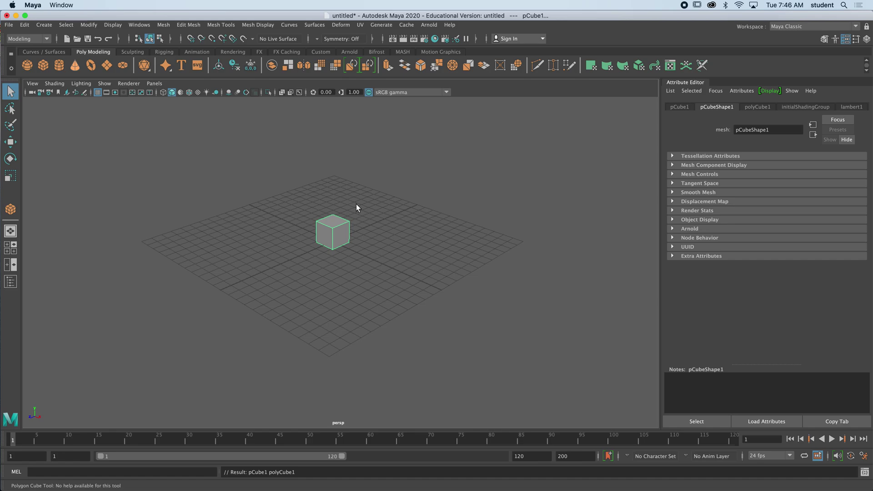
- Tumble the perspective camera slightly around pCube1 for a new viewing angle
alt+drag(360, 212, 381, 208)
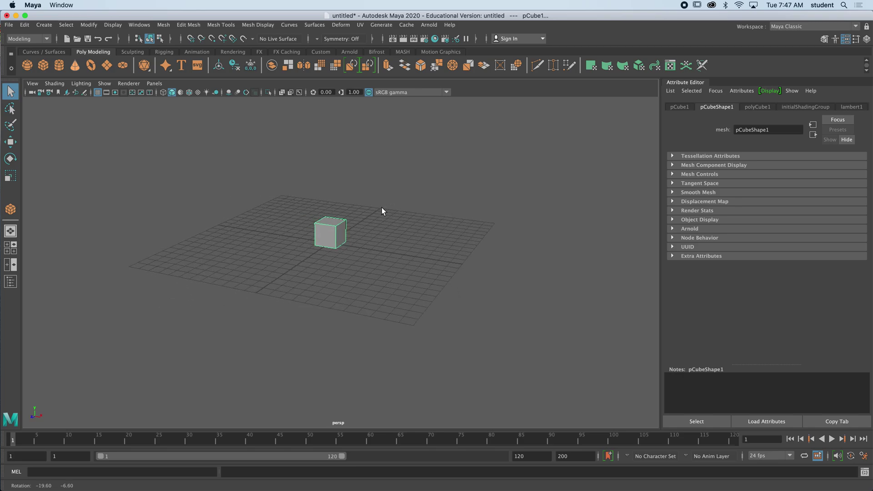
- Dolly in toward pCube1, pan across the grid, and orbit to a front-on view with the cube shifted right
mouse_move(412, 258)
alt+right_down()
mouse_move(386, 238)
mouse_move(400, 263)
alt+right_up()
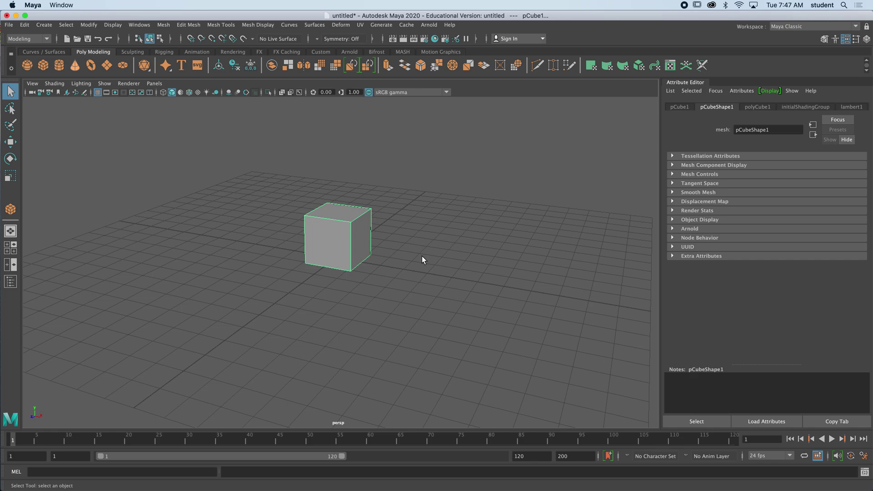
key(super+s)
mouse_move(422, 256)
alt+middle_down()
mouse_move(254, 247)
mouse_move(351, 259)
mouse_move(477, 251)
mouse_move(233, 251)
mouse_move(627, 267)
mouse_move(250, 251)
mouse_move(591, 255)
mouse_move(427, 209)
mouse_move(442, 341)
mouse_move(447, 183)
mouse_move(236, 146)
mouse_move(411, 296)
mouse_move(411, 255)
mouse_move(433, 260)
alt+middle_up()
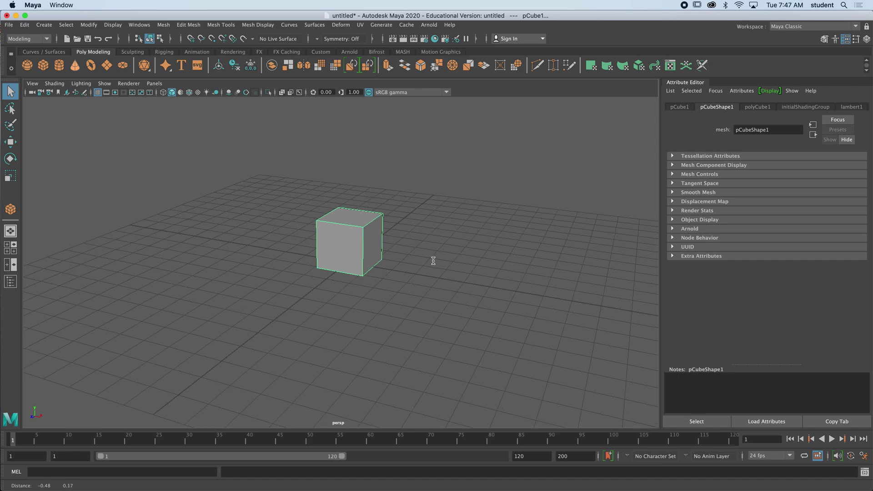
mouse_move(433, 261)
alt+mouse_down()
mouse_move(467, 260)
mouse_move(384, 261)
mouse_move(419, 261)
alt+mouse_up()
alt+middle_drag(419, 260, 389, 256)
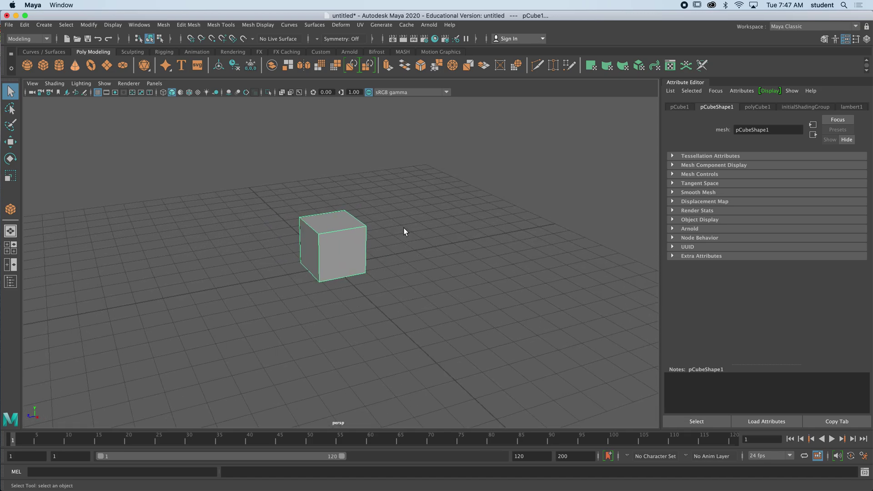
- Zoom in and out, dolly back, then zoom far out until pCube1 is a tiny speck
scroll(396, 233, up, 5)
scroll(400, 232, down, 5)
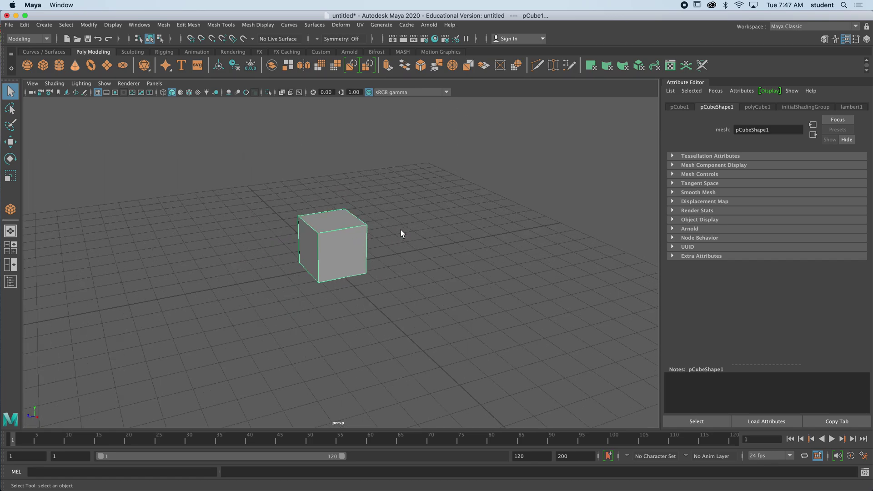
scroll(403, 231, up, 4)
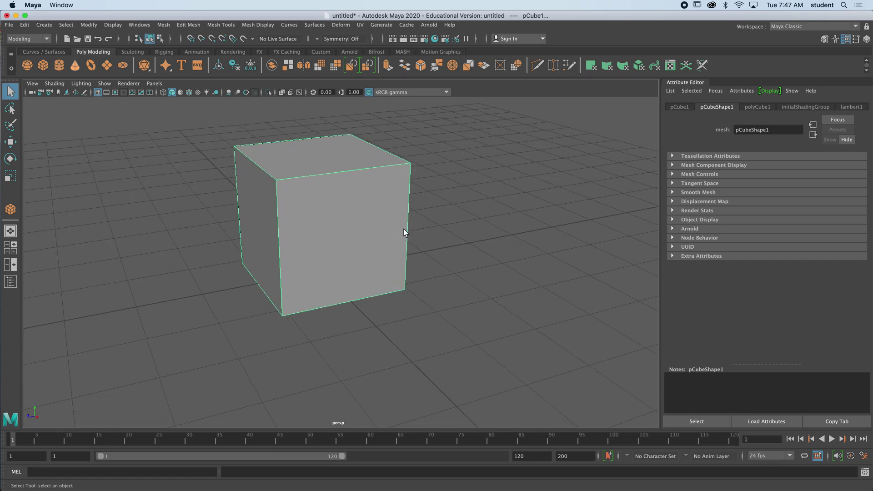
scroll(404, 229, down, 2)
scroll(412, 225, up, 3)
scroll(418, 235, down, 1)
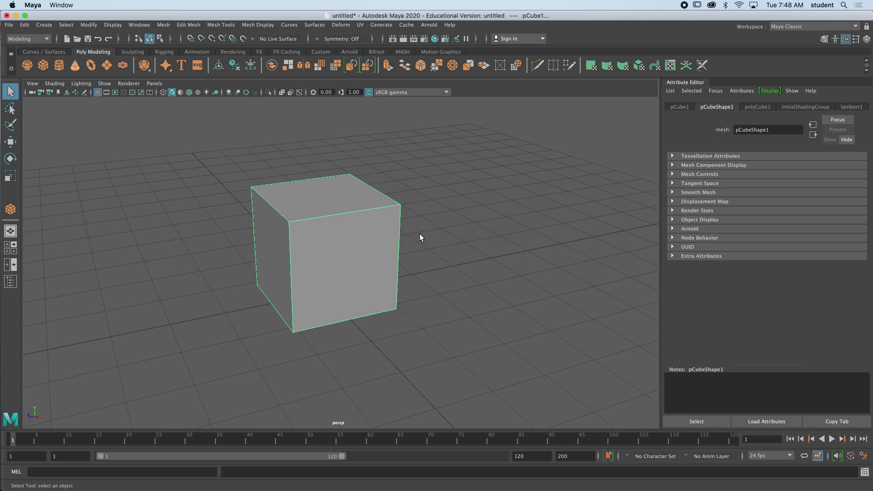
scroll(419, 233, down, 2)
scroll(420, 231, up, 4)
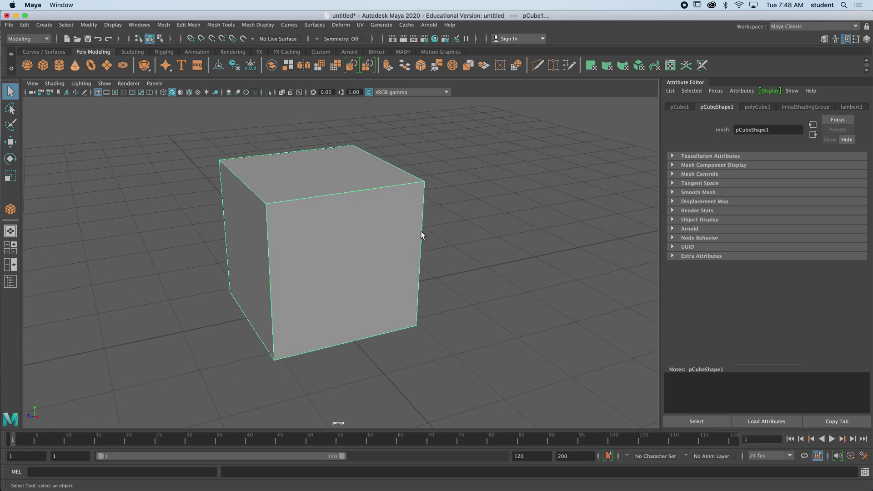
scroll(421, 230, up, 1)
scroll(421, 231, down, 3)
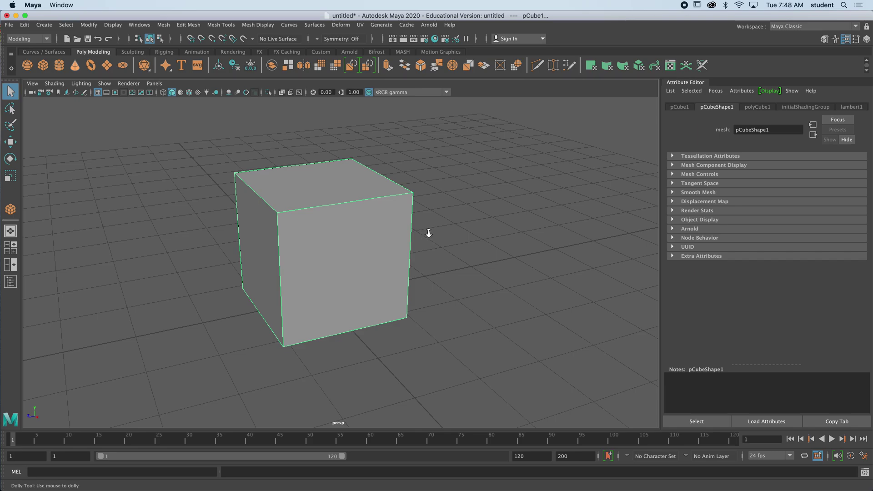
alt+right_drag(429, 234, 343, 257)
scroll(372, 250, down, 4)
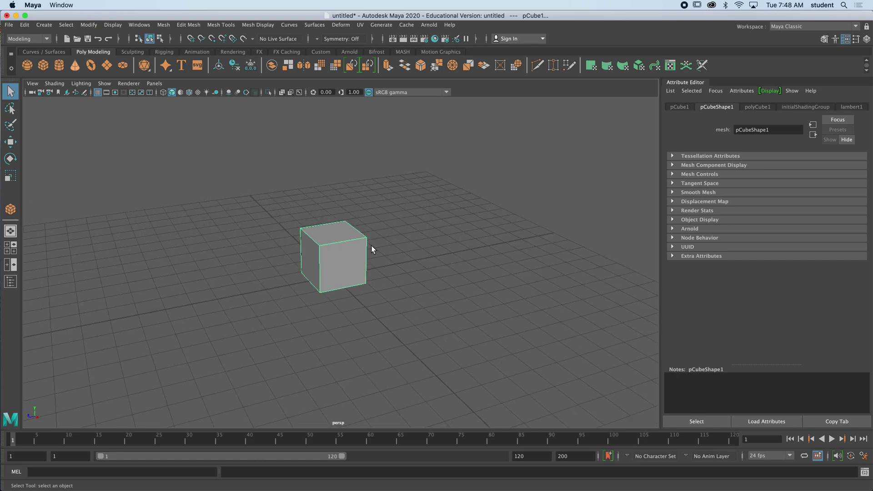
scroll(372, 249, down, 8)
- Pan the view, frame the selected pCube1 with F, and zoom out slightly
alt+middle_drag(370, 245, 395, 246)
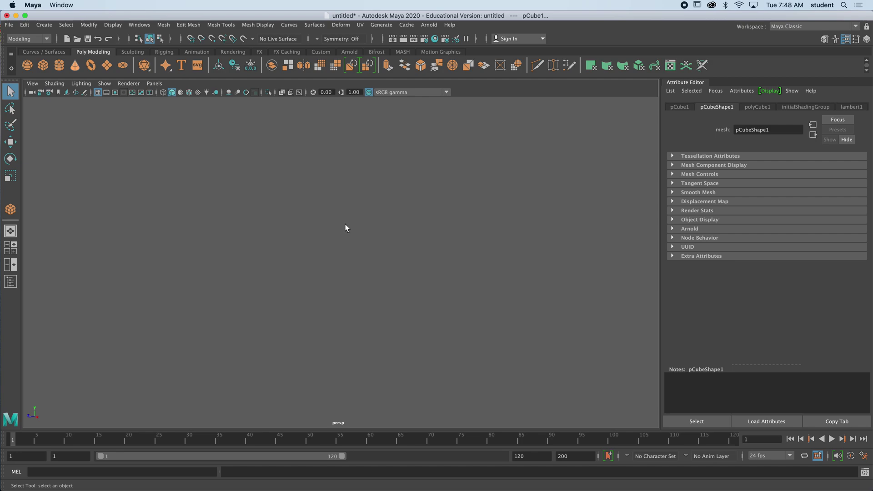
key(f)
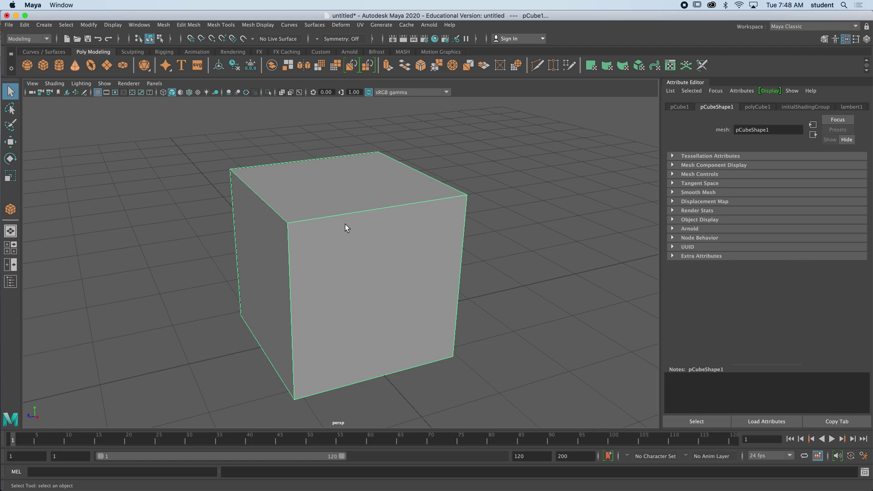
scroll(360, 227, down, 10)
- Orbit to a near side-on view, reframe pCube1 with F, zoom out, and tumble to a fresh angle
alt+drag(384, 225, 205, 207)
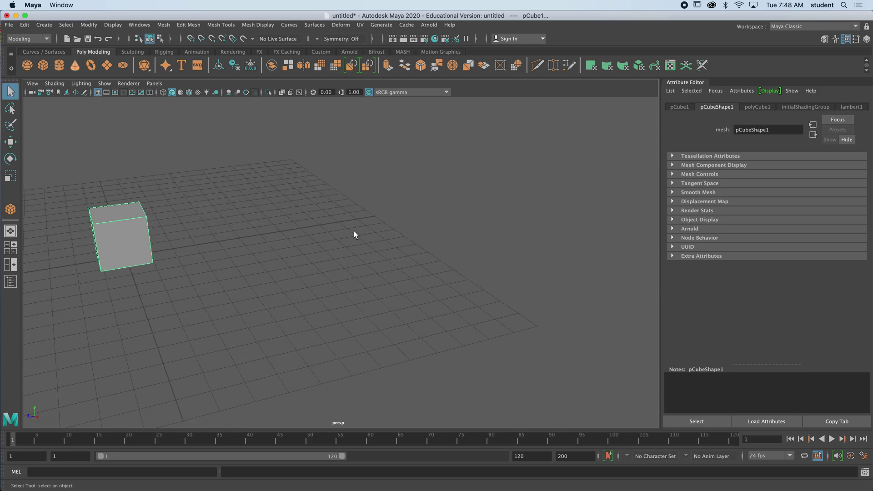
alt+drag(354, 236, 299, 214)
key(f)
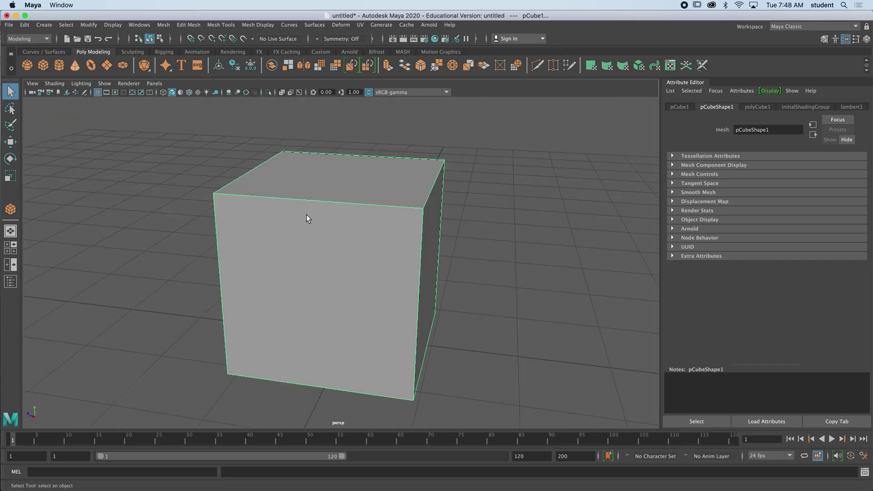
scroll(354, 227, down, 5)
alt+drag(353, 227, 336, 237)
alt+drag(379, 240, 391, 228)
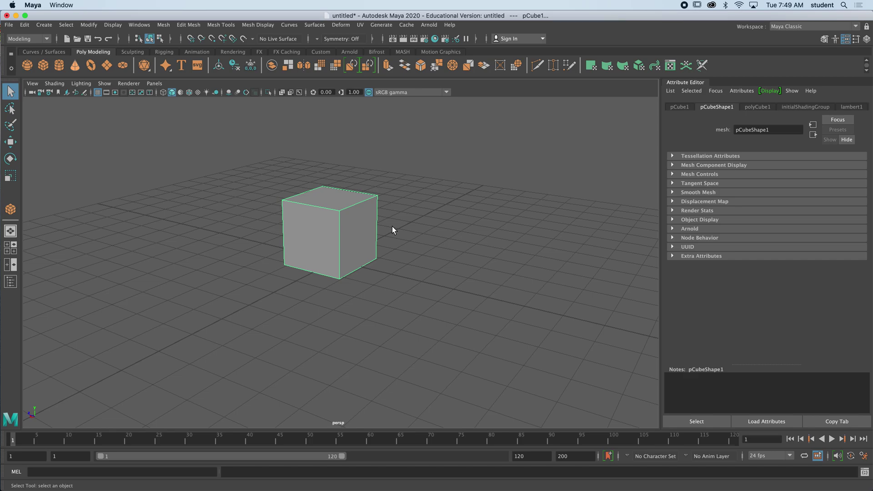
- Widen the cube's front face by tumbling, pan slightly right, and dolly back so pCube1 shrinks a little
mouse_move(392, 225)
alt+mouse_down()
mouse_move(416, 227)
mouse_move(405, 230)
alt+mouse_up()
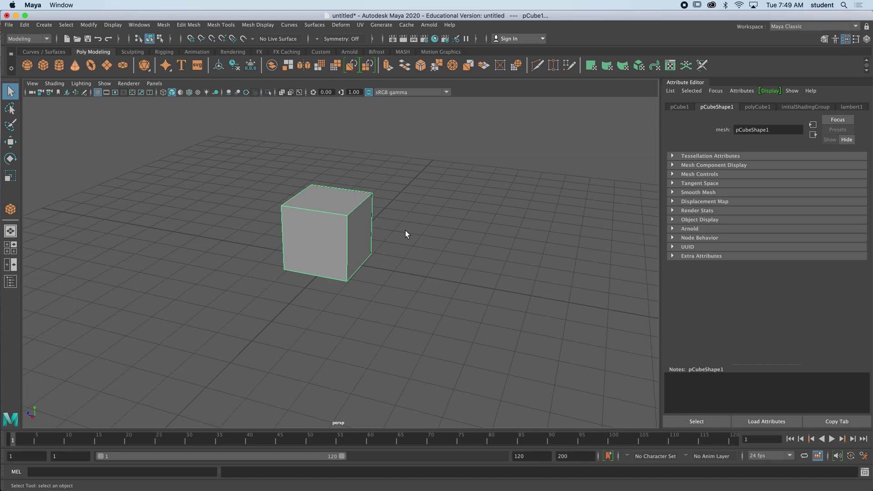
mouse_move(405, 231)
alt+middle_down()
mouse_move(495, 233)
mouse_move(418, 238)
alt+middle_up()
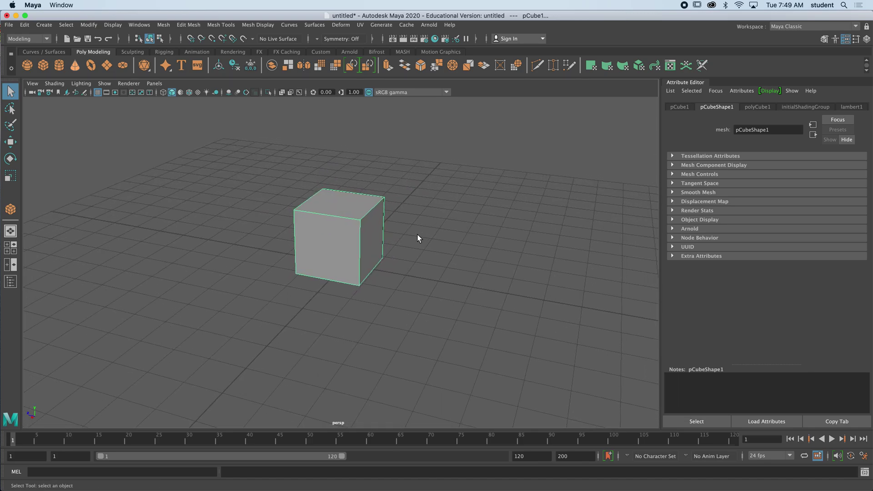
alt+right_drag(418, 238, 404, 238)
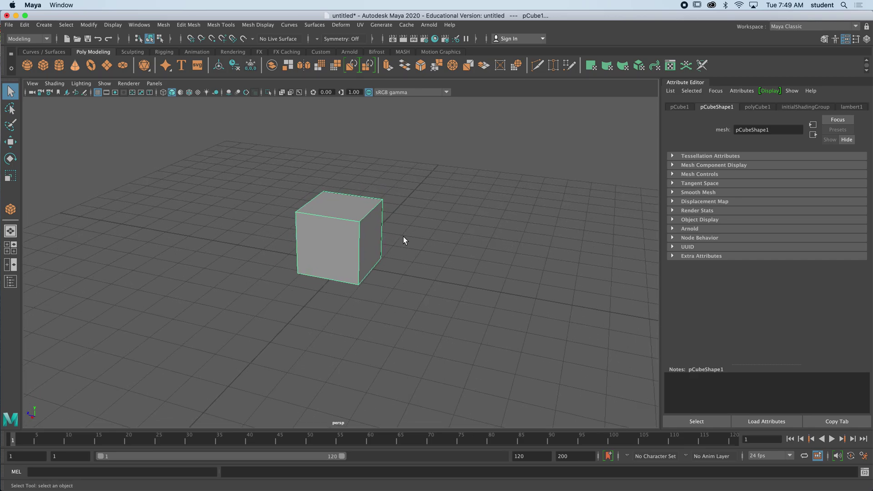